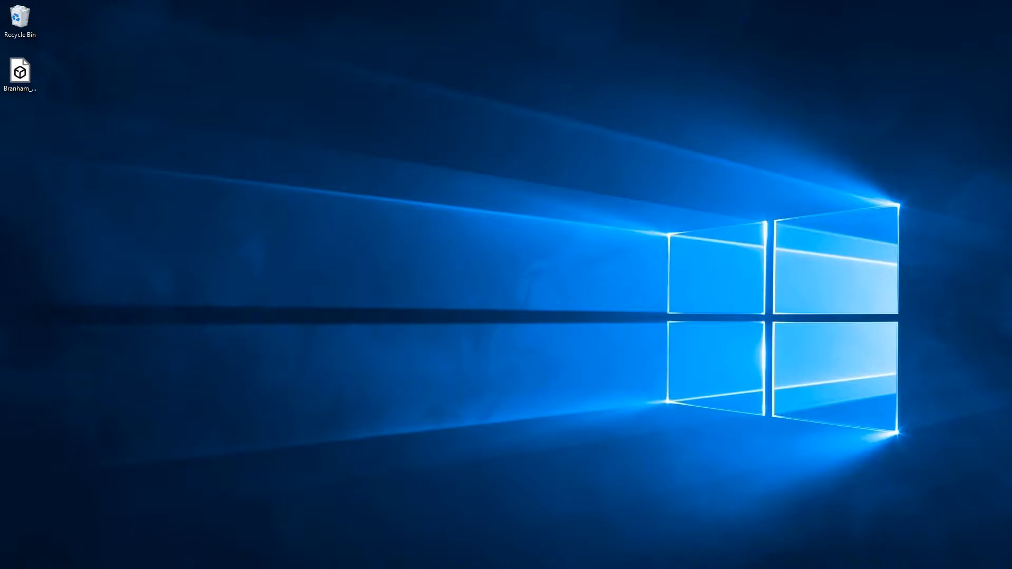
Find and launch Ultimaker Cura 4.7 on the computer
{"action": "key", "text": "super+s"}
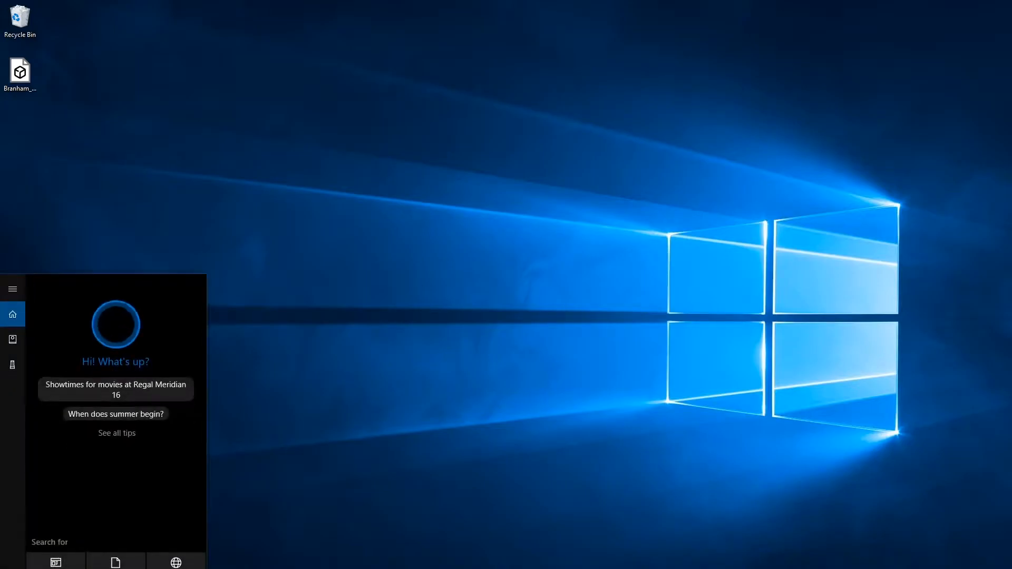
{"action": "type", "text": "cura"}
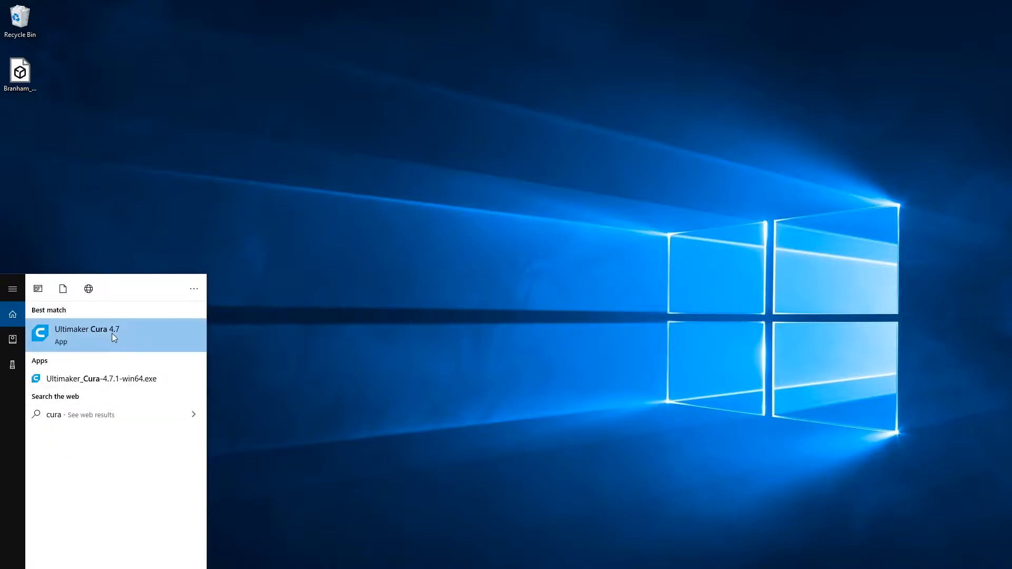
{"action": "left_click", "coordinate": [124, 337]}
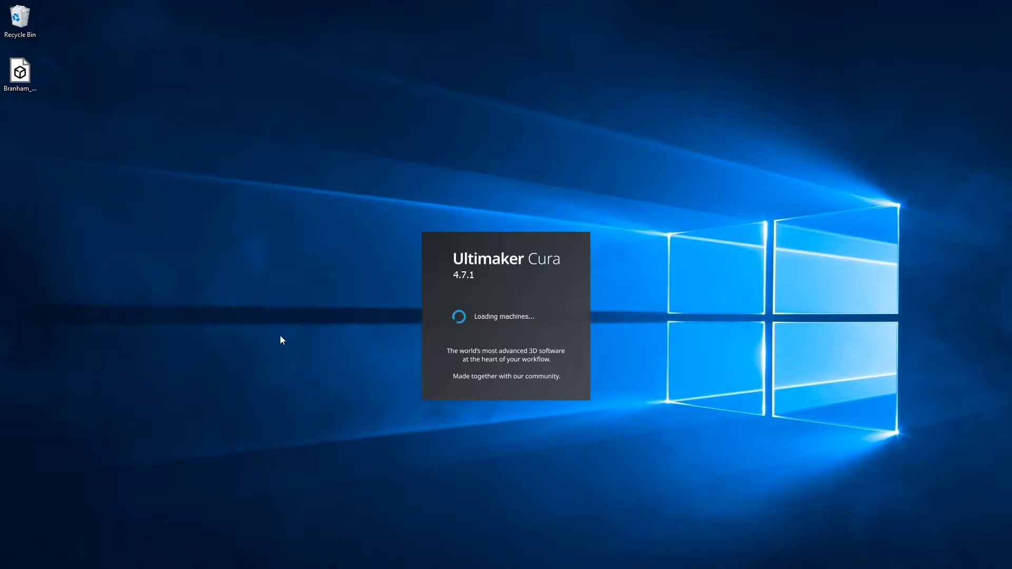
Check the file name and details in the properties of the hand STL file on the desktop
{"action": "right_click", "coordinate": [12, 83]}
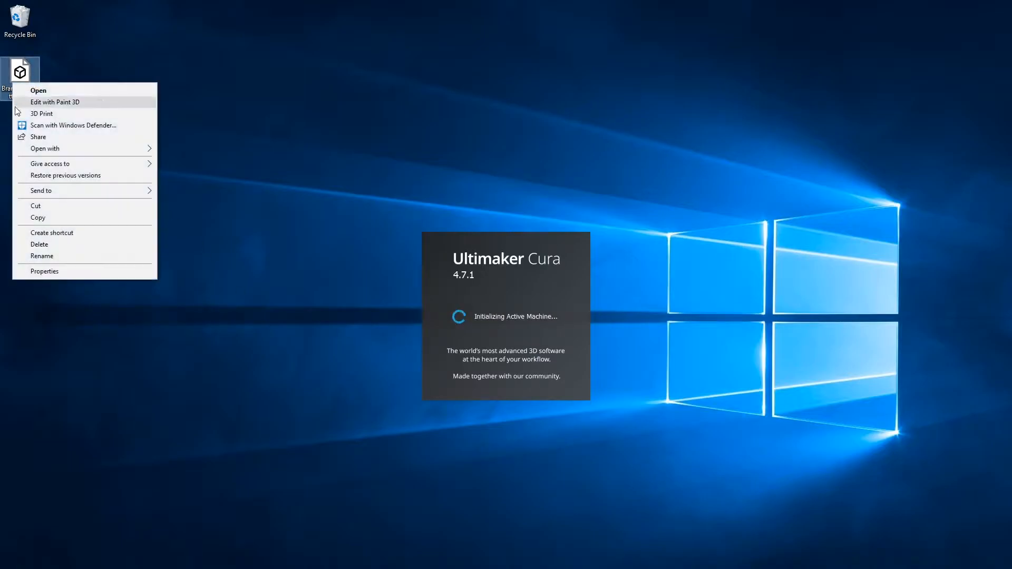
{"action": "left_click", "coordinate": [46, 273]}
{"action": "left_click", "coordinate": [68, 132]}
{"action": "left_click_drag", "start_coordinate": [69, 132], "coordinate": [124, 130]}
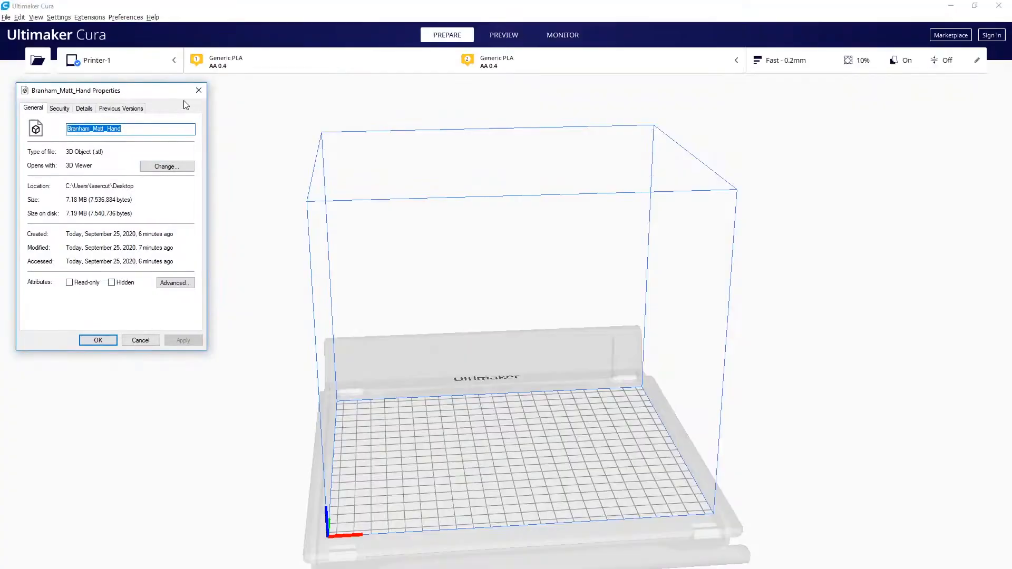
{"action": "left_click", "coordinate": [198, 91]}
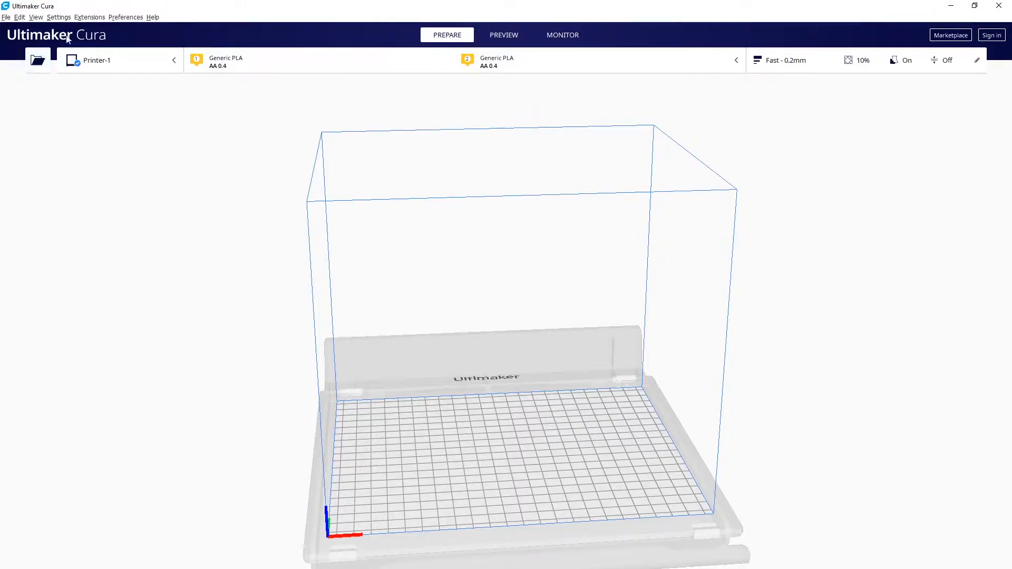
Load the hand STL from the desktop into Cura and keep the program window maximized
{"action": "key", "text": "super+Down"}
{"action": "left_click_drag", "start_coordinate": [33, 72], "coordinate": [685, 448]}
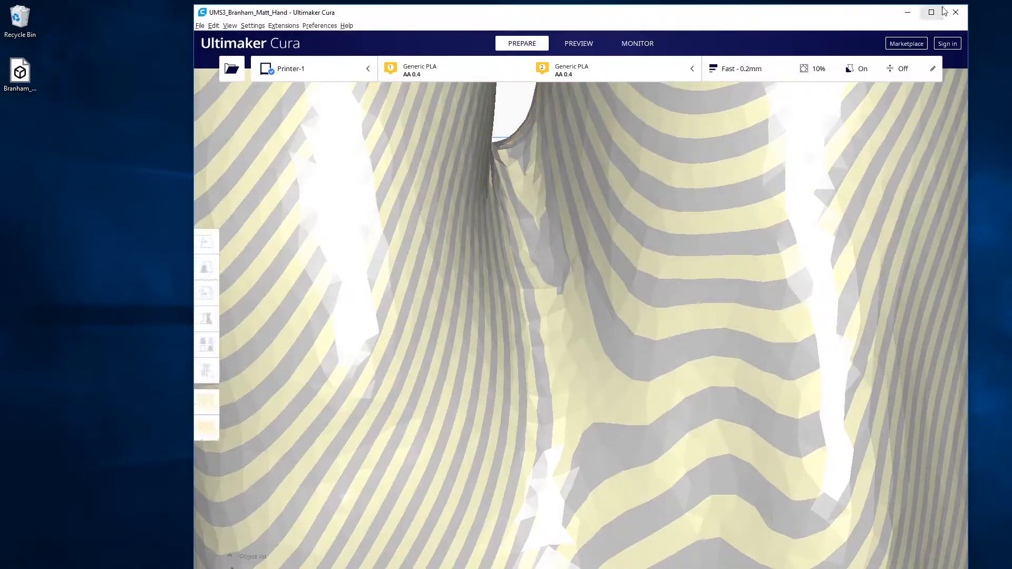
{"action": "left_click", "coordinate": [932, 11]}
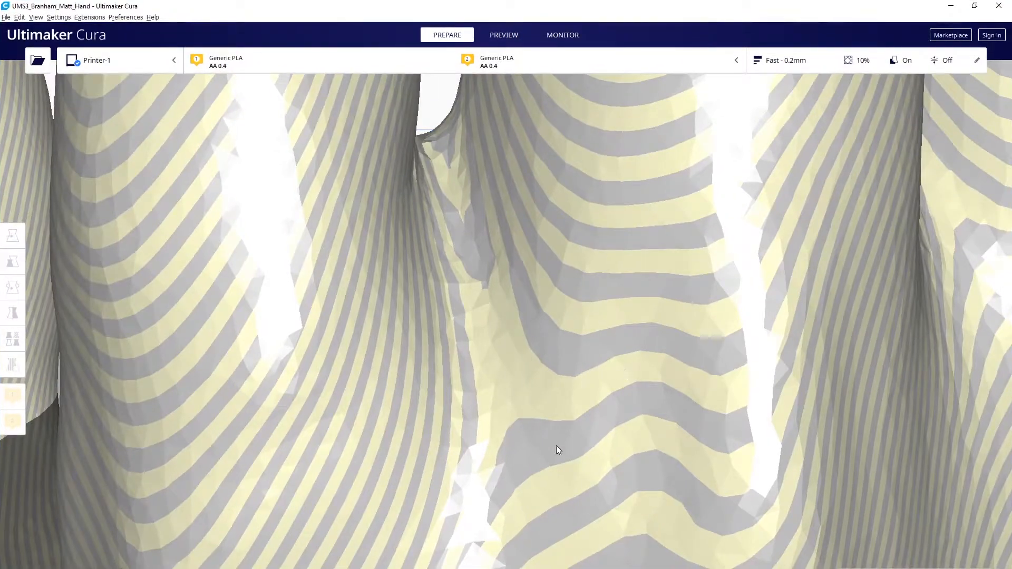
Scale the oversized hand model uniformly to a Z height of 150 mm
{"action": "left_click", "coordinate": [371, 417]}
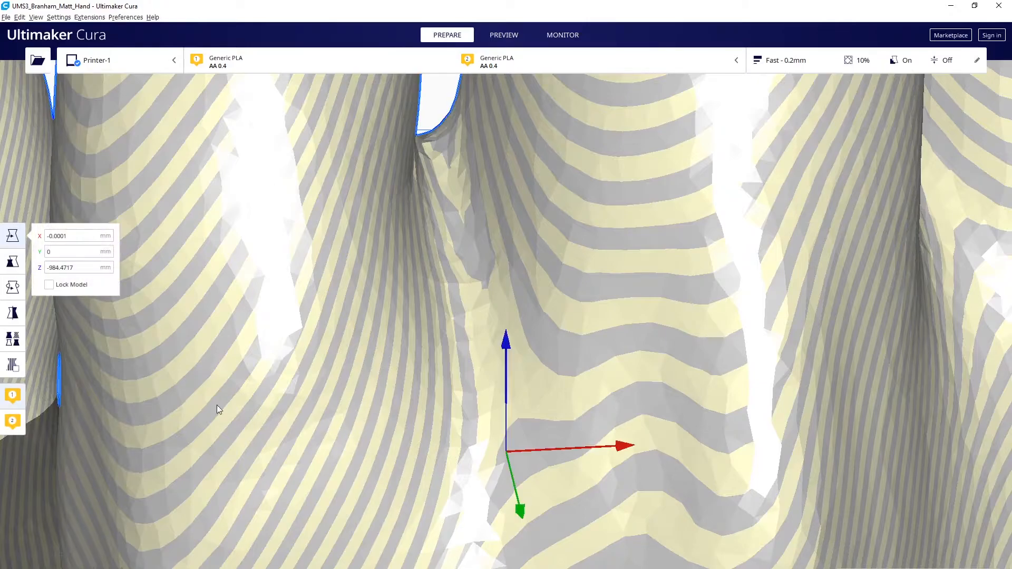
{"action": "left_click", "coordinate": [15, 269]}
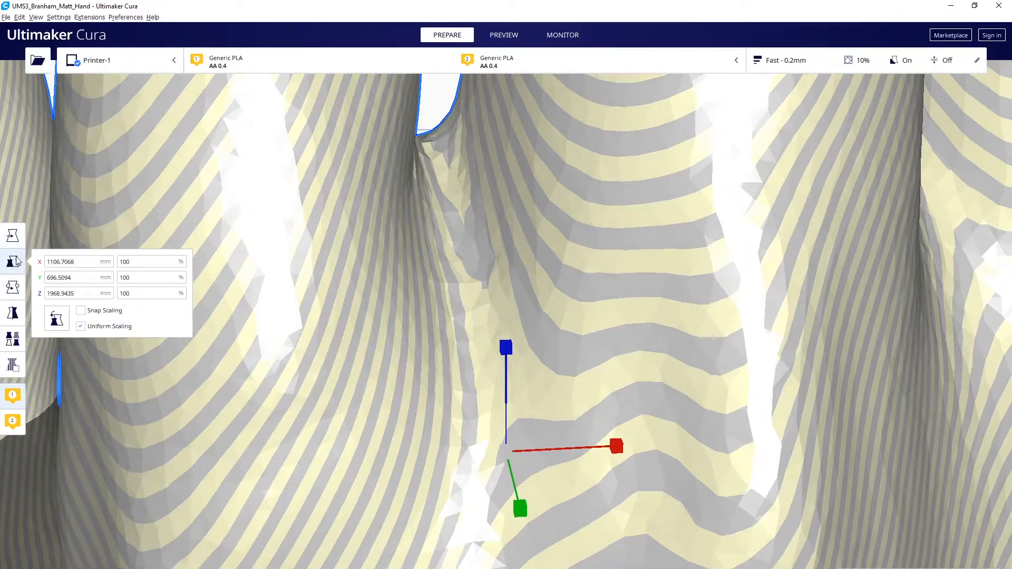
{"action": "left_click_drag", "start_coordinate": [82, 293], "coordinate": [2, 298]}
{"action": "type", "text": "150"}
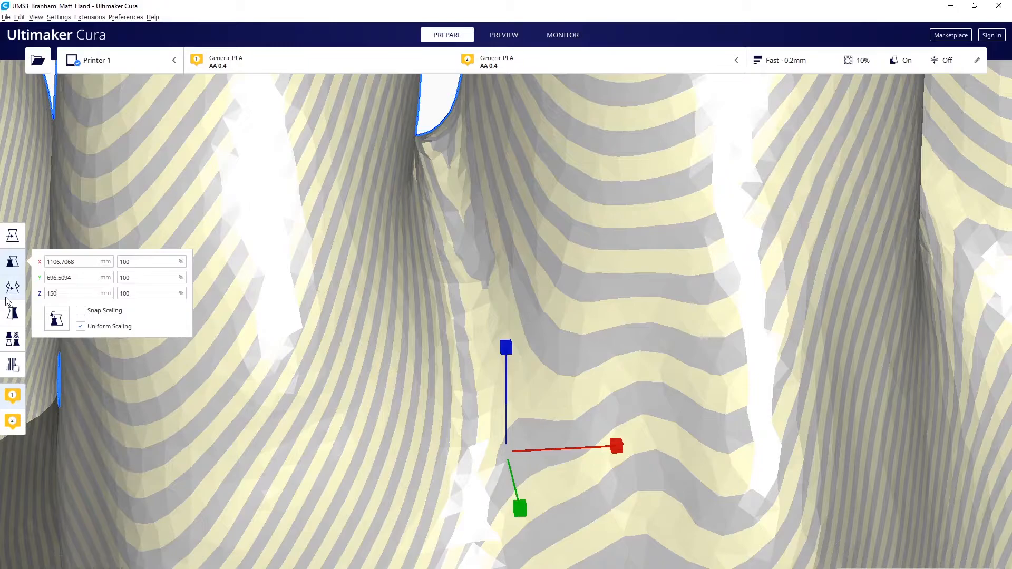
{"action": "key", "text": "Return"}
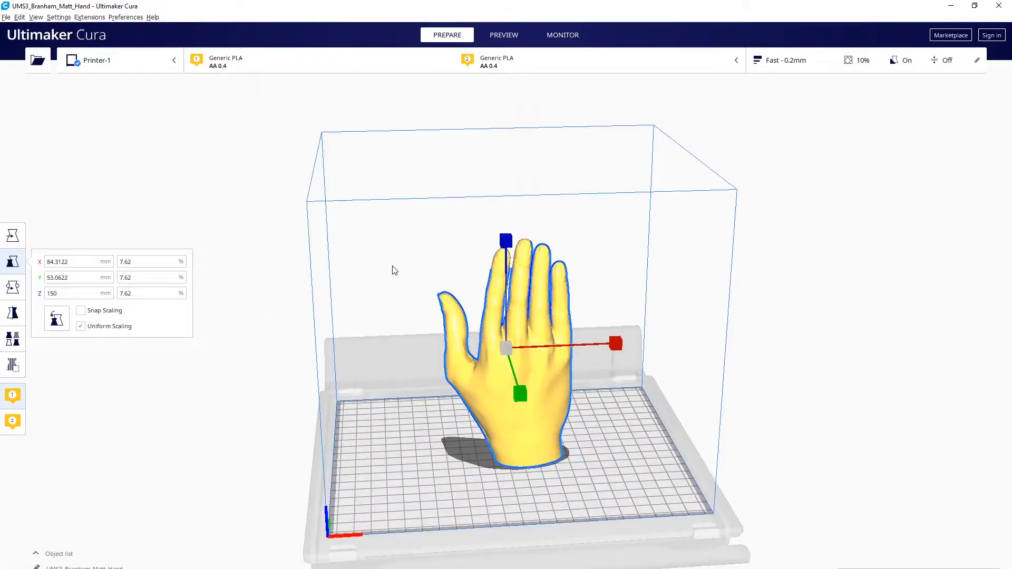
Move the hand model around the build plate along both horizontal axes, ending at about X -8.2 mm and Y 16.4 mm
{"action": "left_click", "coordinate": [167, 418]}
{"action": "left_click", "coordinate": [545, 351]}
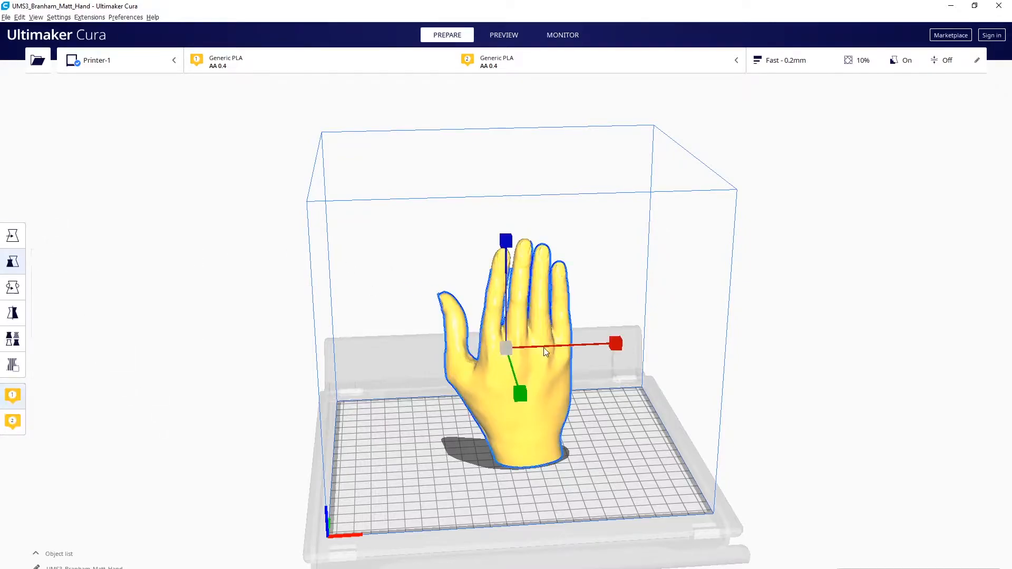
{"action": "left_click", "coordinate": [12, 236]}
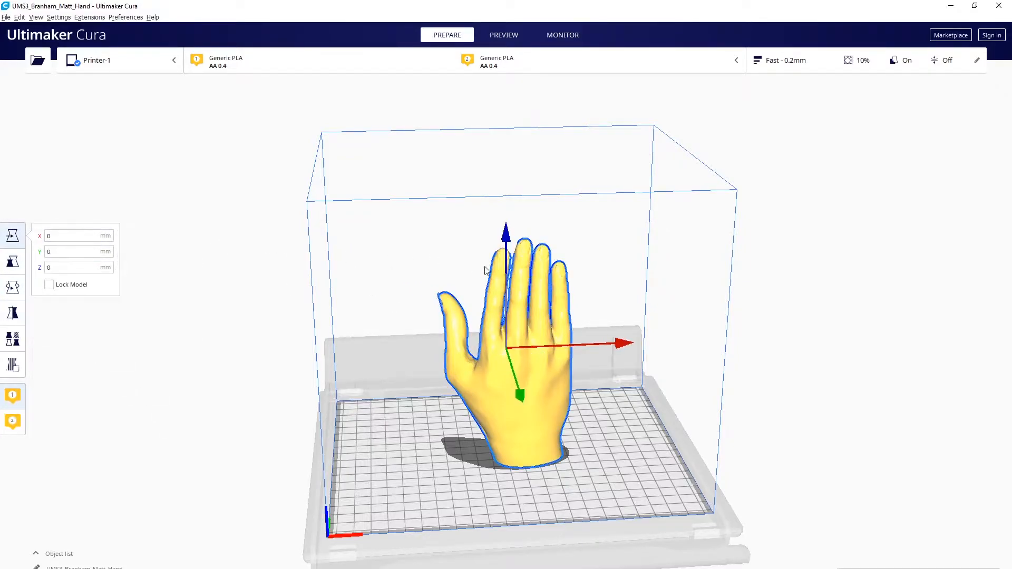
{"action": "left_click_drag", "start_coordinate": [628, 348], "coordinate": [705, 355]}
{"action": "left_click_drag", "start_coordinate": [597, 374], "coordinate": [630, 428]}
{"action": "left_click_drag", "start_coordinate": [727, 415], "coordinate": [509, 396]}
{"action": "right_click_drag", "start_coordinate": [565, 347], "coordinate": [599, 451]}
{"action": "left_click_drag", "start_coordinate": [605, 329], "coordinate": [677, 338]}
{"action": "left_click_drag", "start_coordinate": [566, 447], "coordinate": [574, 483]}
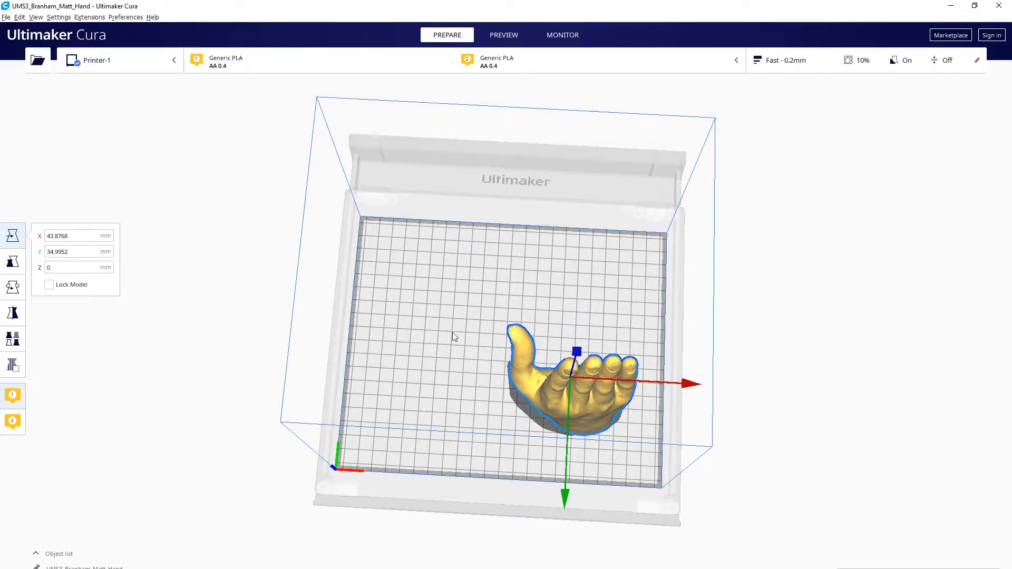
{"action": "left_click_drag", "start_coordinate": [701, 382], "coordinate": [609, 392]}
{"action": "left_click_drag", "start_coordinate": [477, 498], "coordinate": [464, 453]}
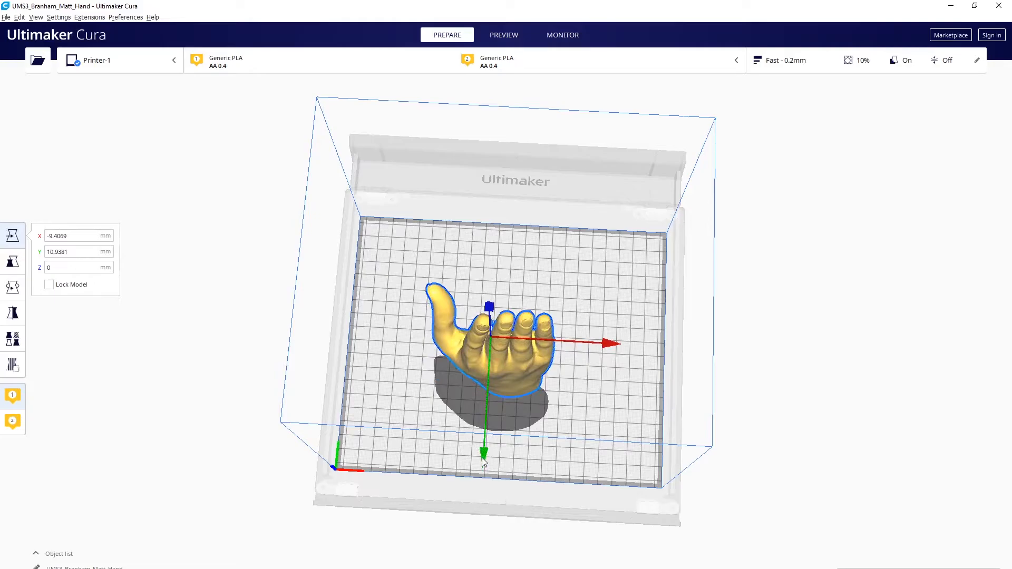
View the rotation handles of the hand model and check the material and print core configuration of both extruders
{"action": "left_click", "coordinate": [3, 289]}
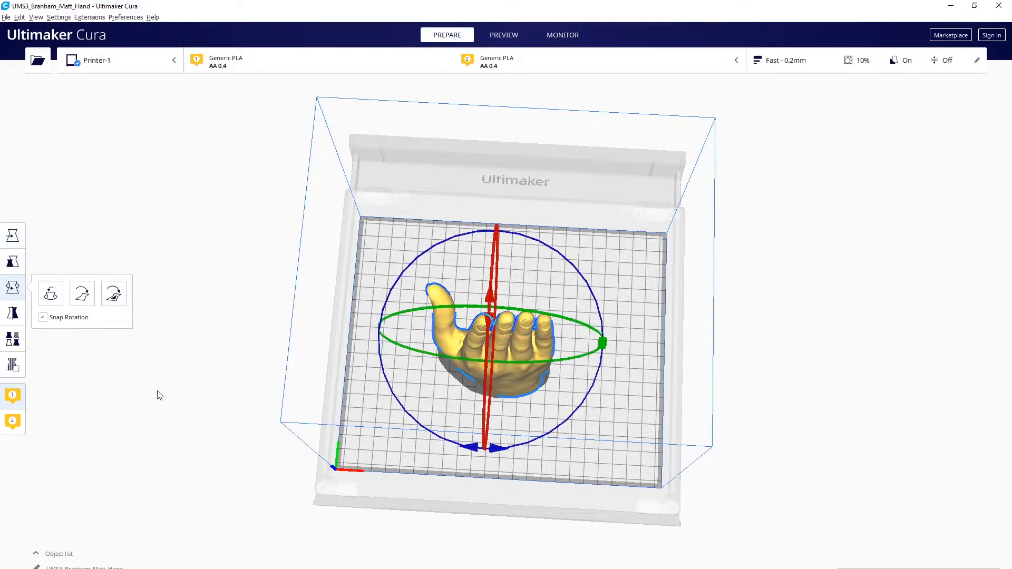
{"action": "right_click_drag", "start_coordinate": [159, 394], "coordinate": [156, 318]}
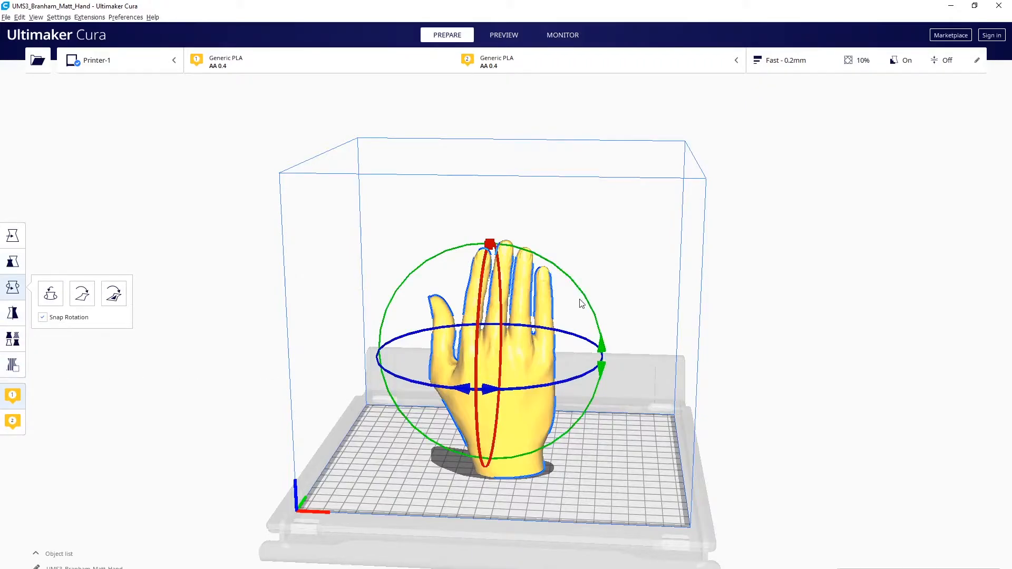
{"action": "left_click", "coordinate": [12, 236]}
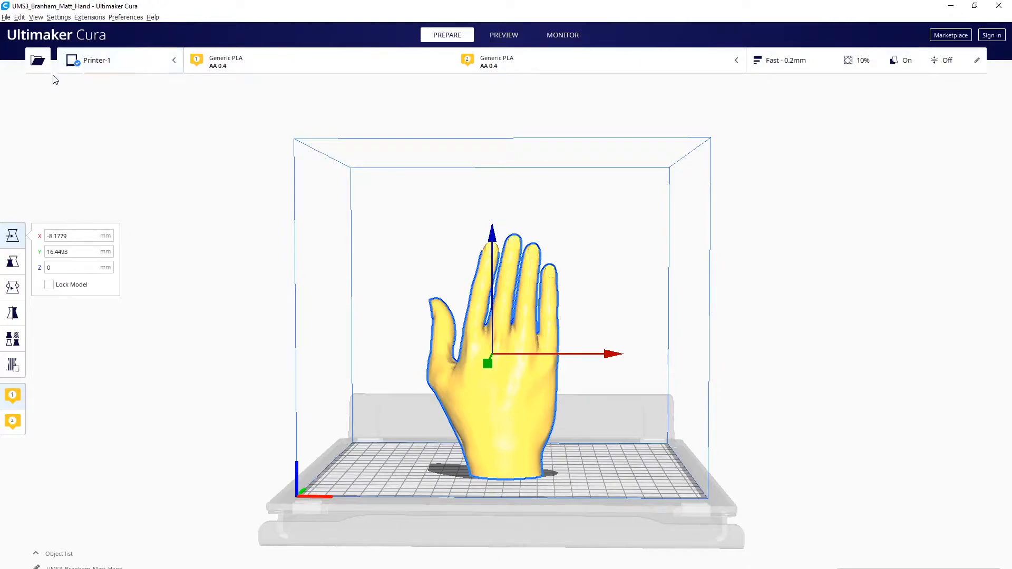
{"action": "left_click", "coordinate": [242, 69]}
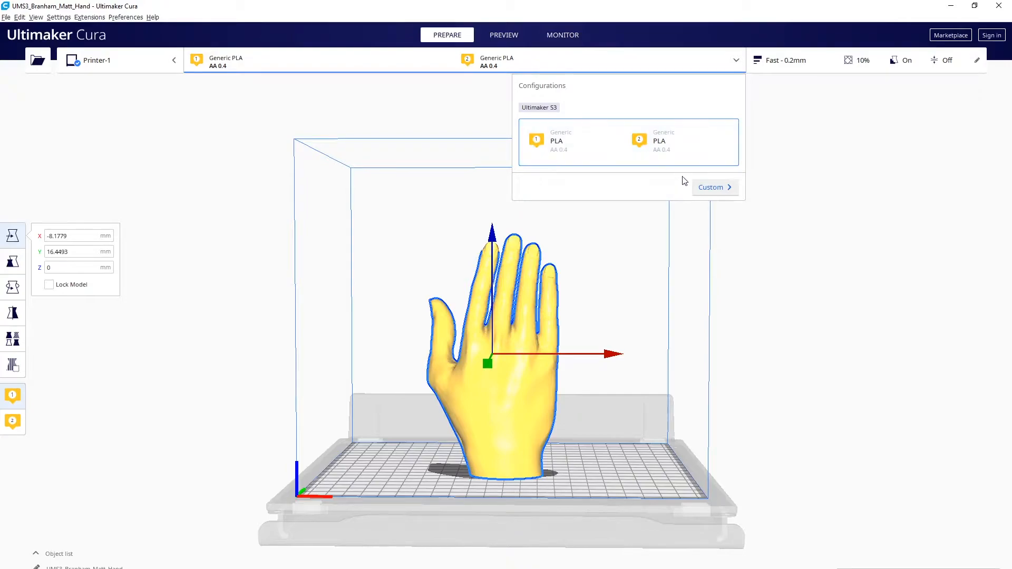
{"action": "left_click", "coordinate": [883, 181]}
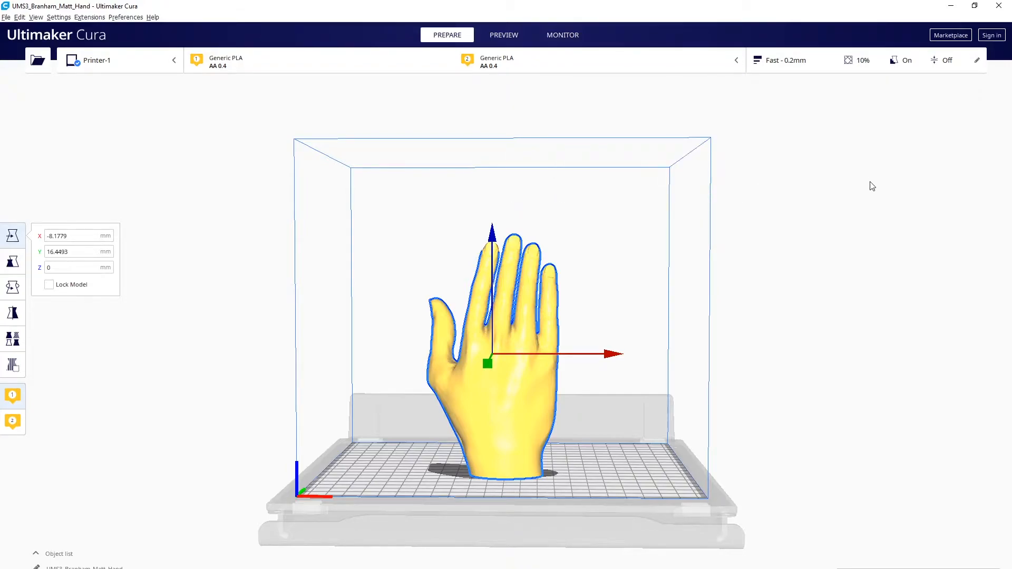
Open the print settings, and preview the sliced hand's internal infill at layer 244
{"action": "left_click", "coordinate": [784, 65]}
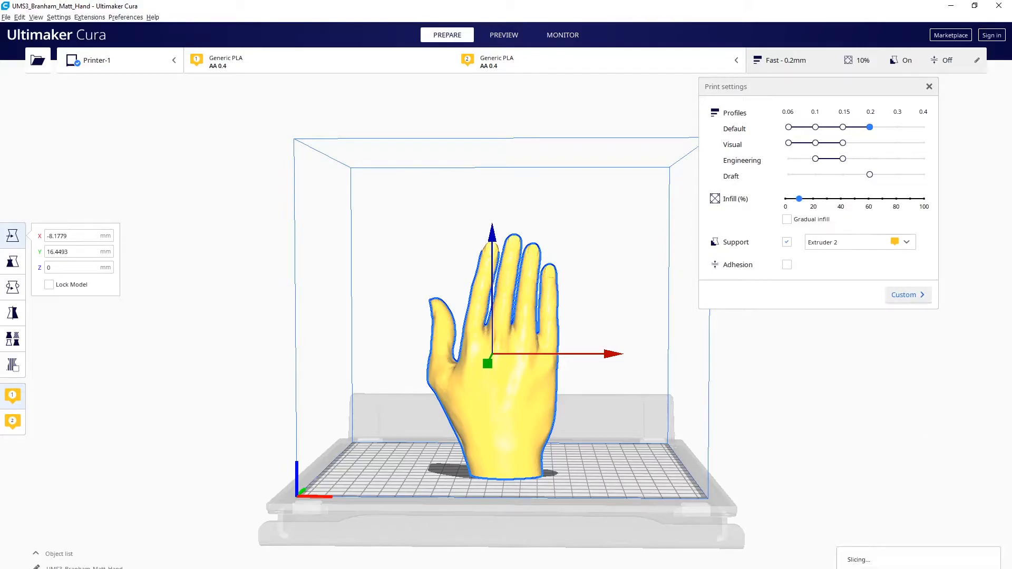
{"action": "right_click_drag", "start_coordinate": [720, 361], "coordinate": [681, 462]}
{"action": "left_click_drag", "start_coordinate": [1002, 204], "coordinate": [922, 332]}
{"action": "scroll", "coordinate": [445, 331], "scroll_direction": "up", "scroll_amount": 5}
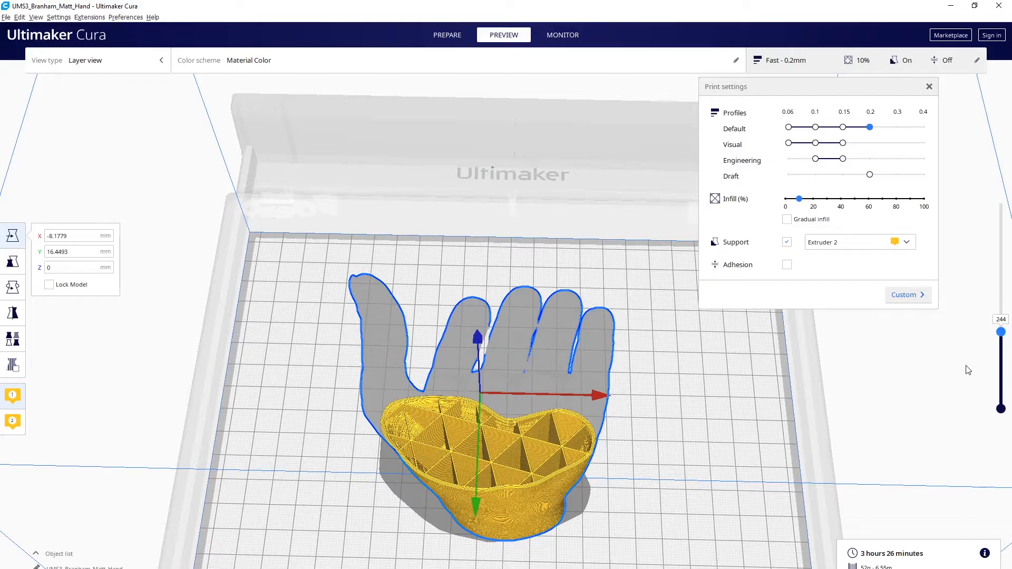
{"action": "scroll", "coordinate": [876, 350], "scroll_direction": "down", "scroll_amount": 2}
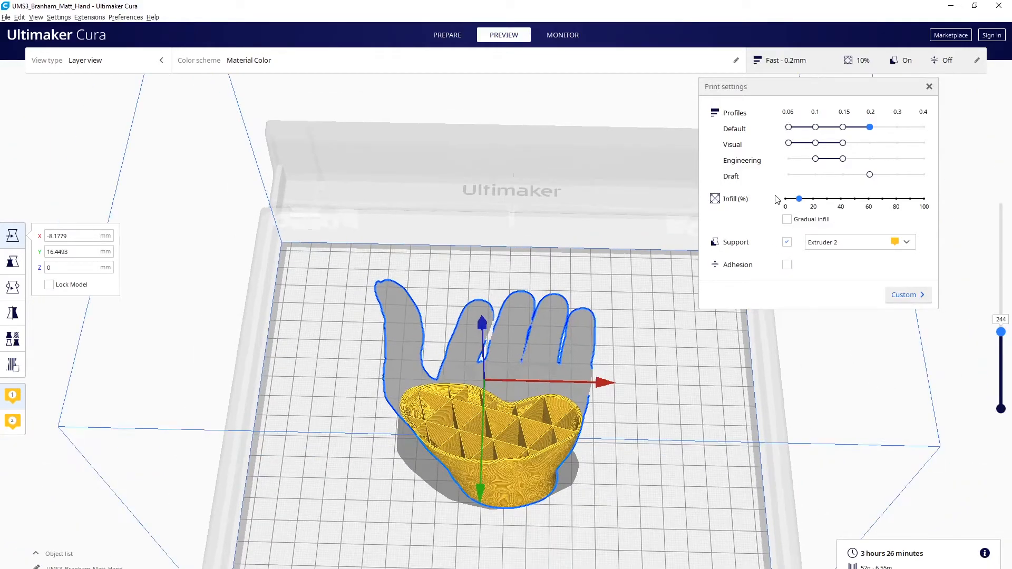
Set the infill to 20% and extend the layer preview to the top layer, 743
{"action": "left_click_drag", "start_coordinate": [798, 199], "coordinate": [813, 199]}
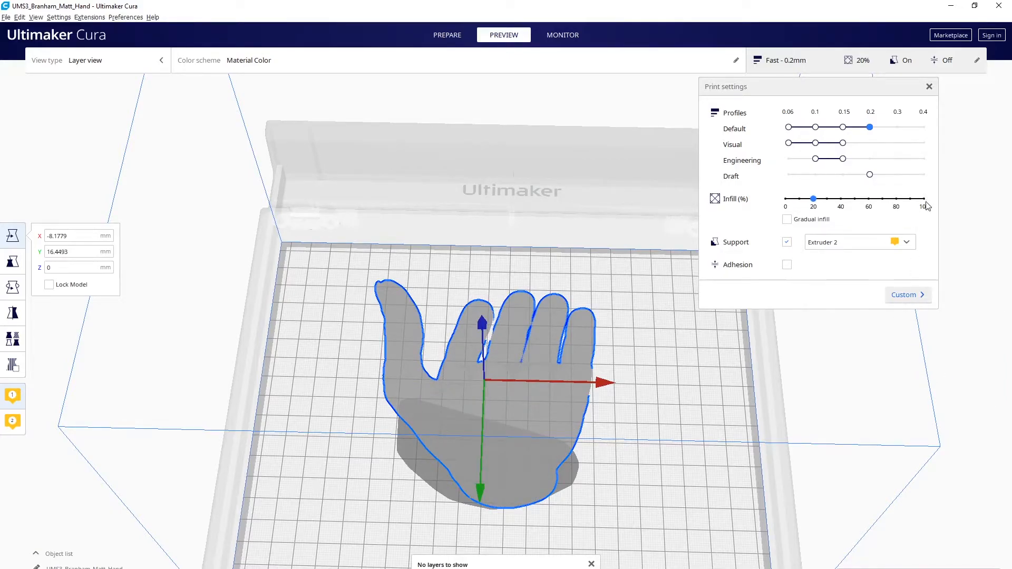
{"action": "scroll", "coordinate": [903, 434], "scroll_direction": "down", "scroll_amount": 1}
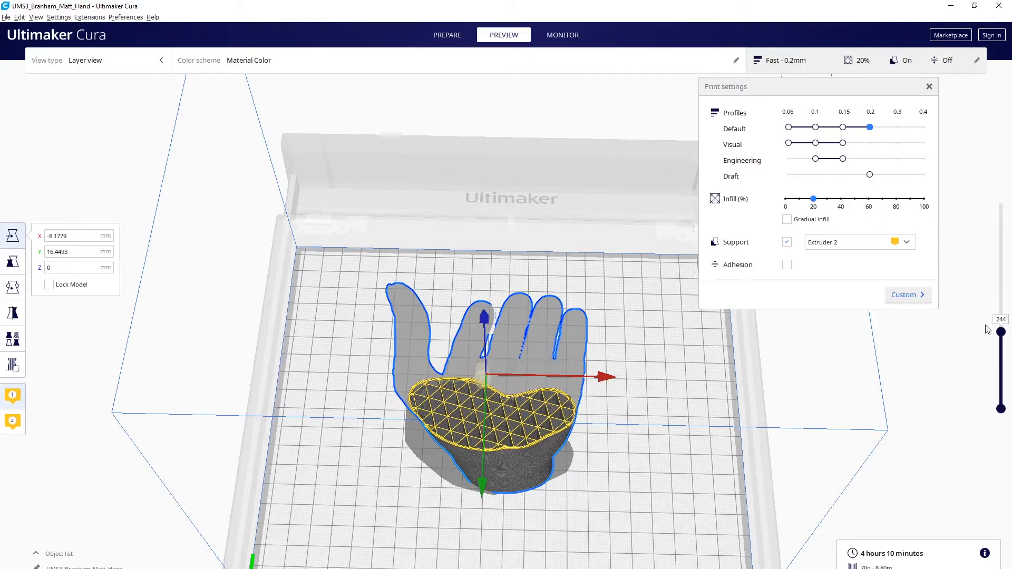
{"action": "left_click_drag", "start_coordinate": [1000, 332], "coordinate": [1000, 203]}
Examine the sliced hand from the back, palm and sides to judge its overhangs and need for support
{"action": "right_click_drag", "start_coordinate": [468, 548], "coordinate": [504, 491]}
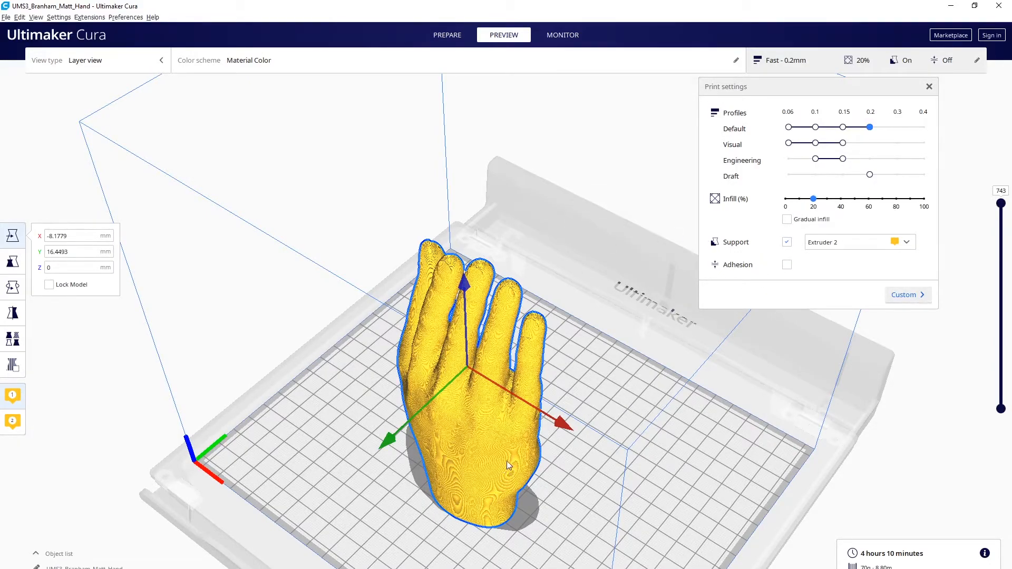
{"action": "right_click_drag", "start_coordinate": [565, 518], "coordinate": [651, 373]}
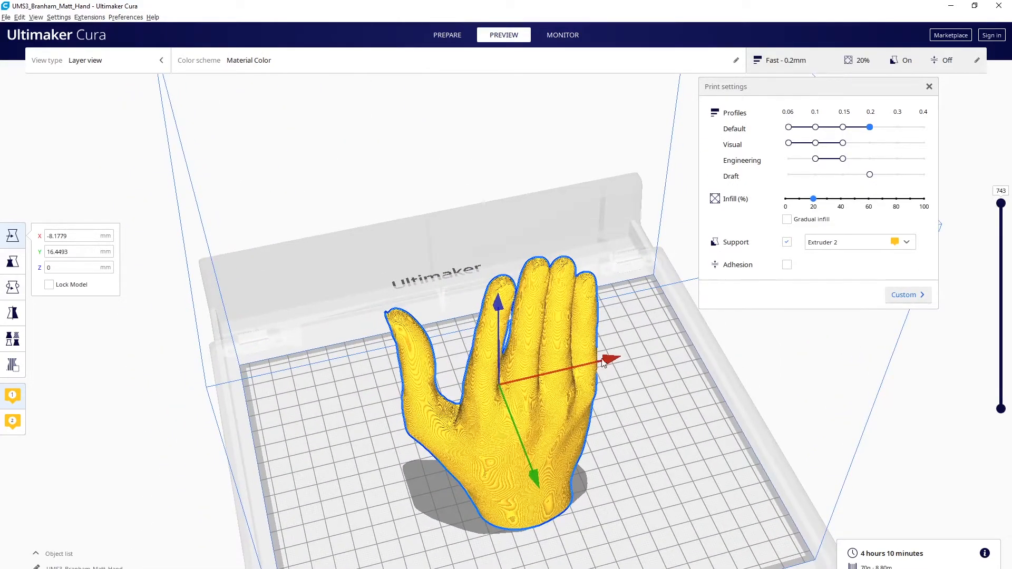
{"action": "right_click_drag", "start_coordinate": [770, 255], "coordinate": [298, 309]}
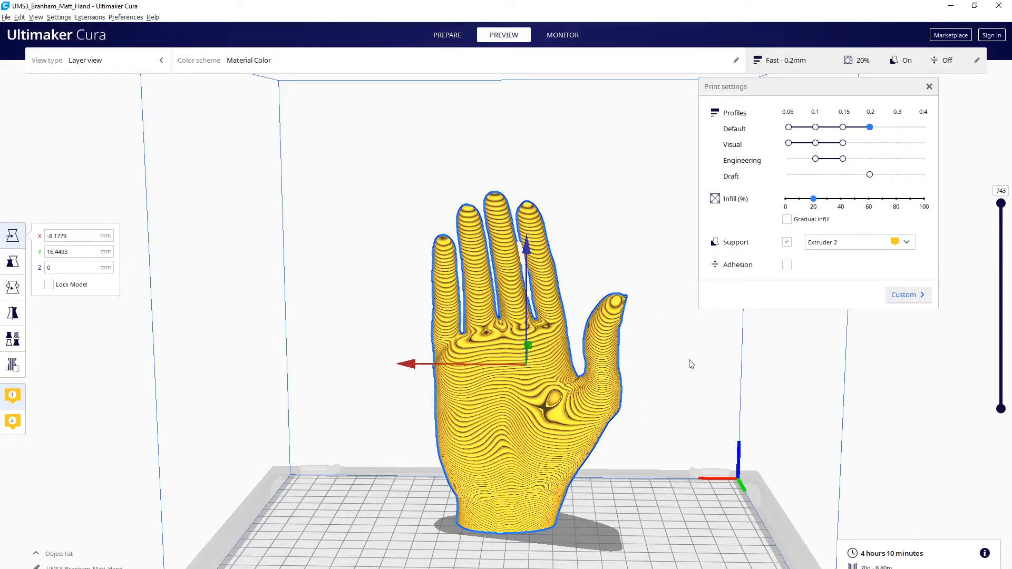
{"action": "mouse_move", "coordinate": [785, 247]}
{"action": "right_click_drag", "start_coordinate": [623, 457], "coordinate": [80, 491]}
{"action": "right_click_drag", "start_coordinate": [448, 477], "coordinate": [178, 449]}
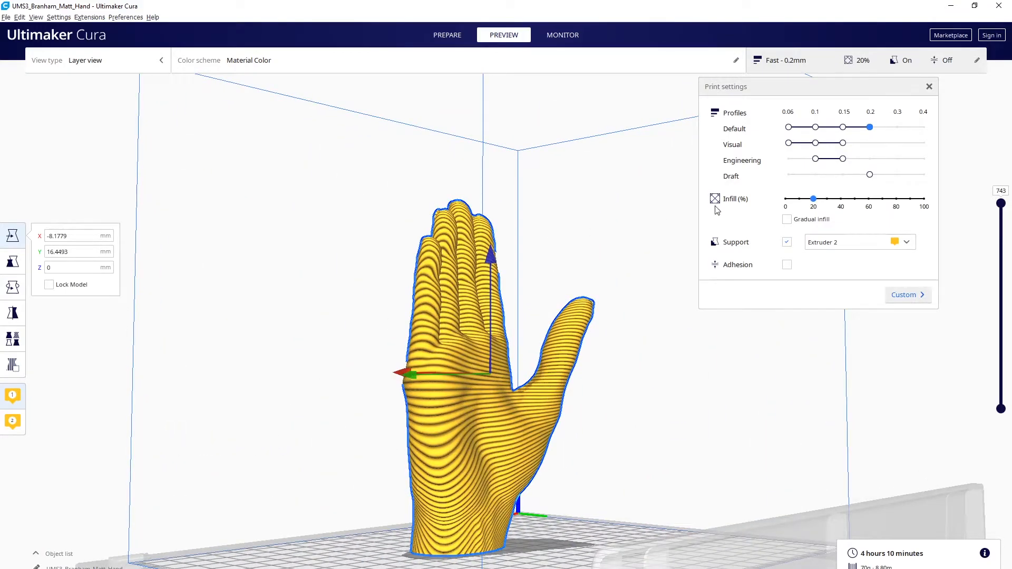
{"action": "right_click_drag", "start_coordinate": [637, 474], "coordinate": [930, 507]}
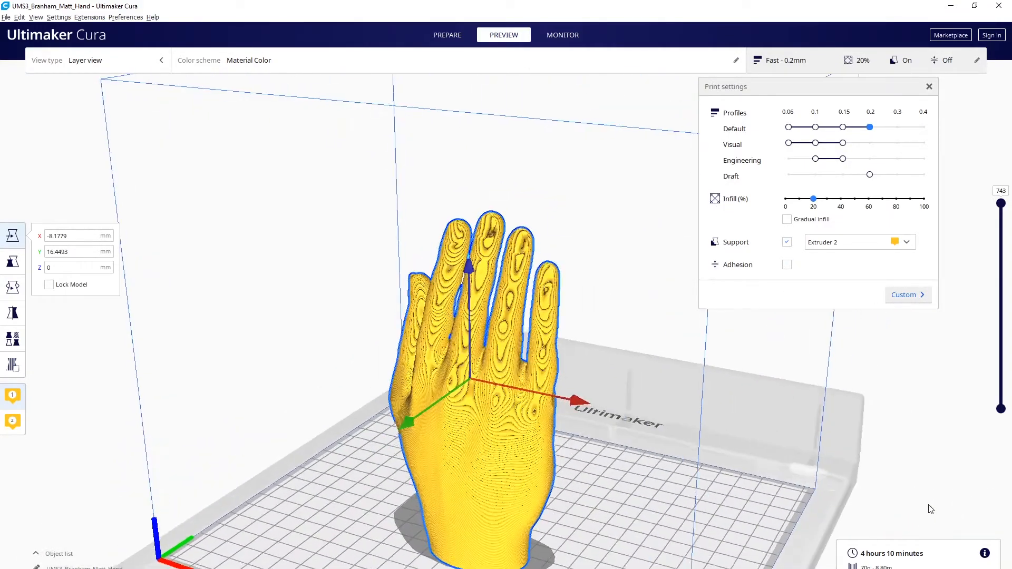
{"action": "right_click_drag", "start_coordinate": [569, 430], "coordinate": [473, 438]}
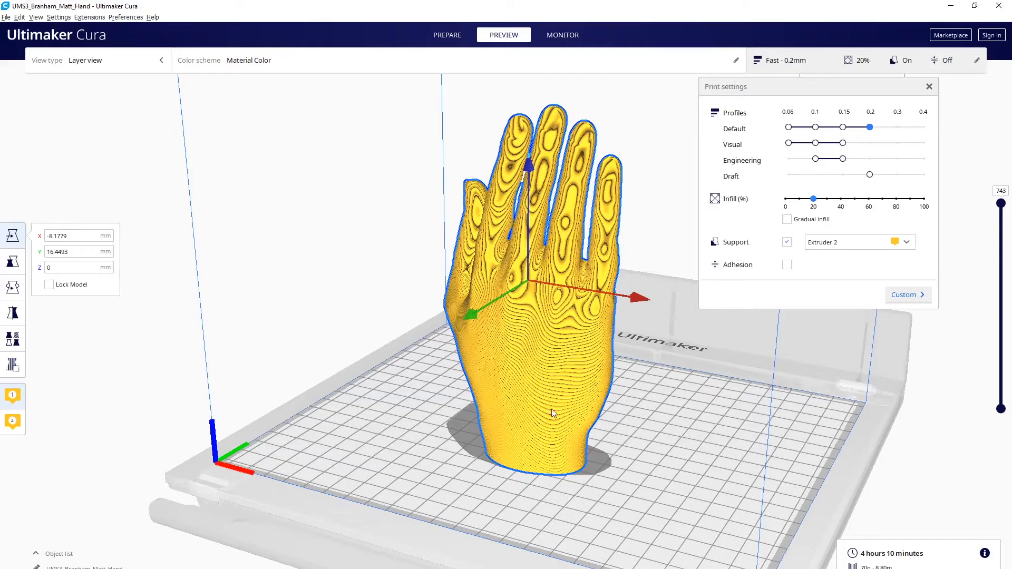
Enable build plate adhesion and preview the brim around the wrist at layer 1
{"action": "left_click", "coordinate": [787, 265]}
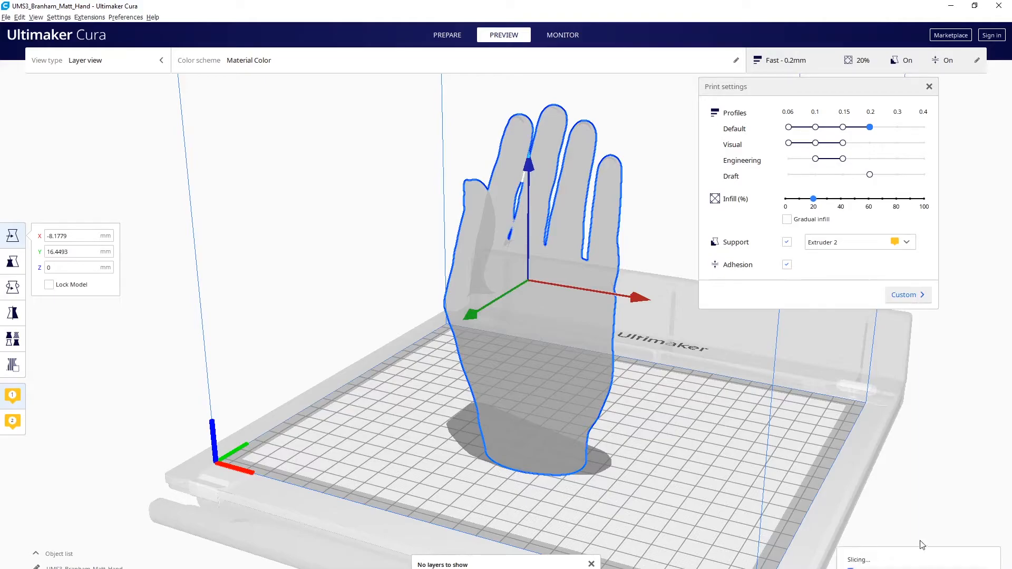
{"action": "left_click_drag", "start_coordinate": [1000, 203], "coordinate": [1000, 395]}
{"action": "mouse_move", "coordinate": [964, 442]}
{"action": "left_mouse_down"}
{"action": "mouse_move", "coordinate": [969, 358]}
{"action": "mouse_move", "coordinate": [968, 425]}
{"action": "left_mouse_up"}
{"action": "scroll", "coordinate": [477, 474], "scroll_direction": "up", "scroll_amount": 1}
{"action": "scroll", "coordinate": [479, 475], "scroll_direction": "up", "scroll_amount": 2}
{"action": "right_click_drag", "start_coordinate": [539, 542], "coordinate": [575, 551]}
{"action": "middle_click_drag", "start_coordinate": [575, 550], "coordinate": [632, 448]}
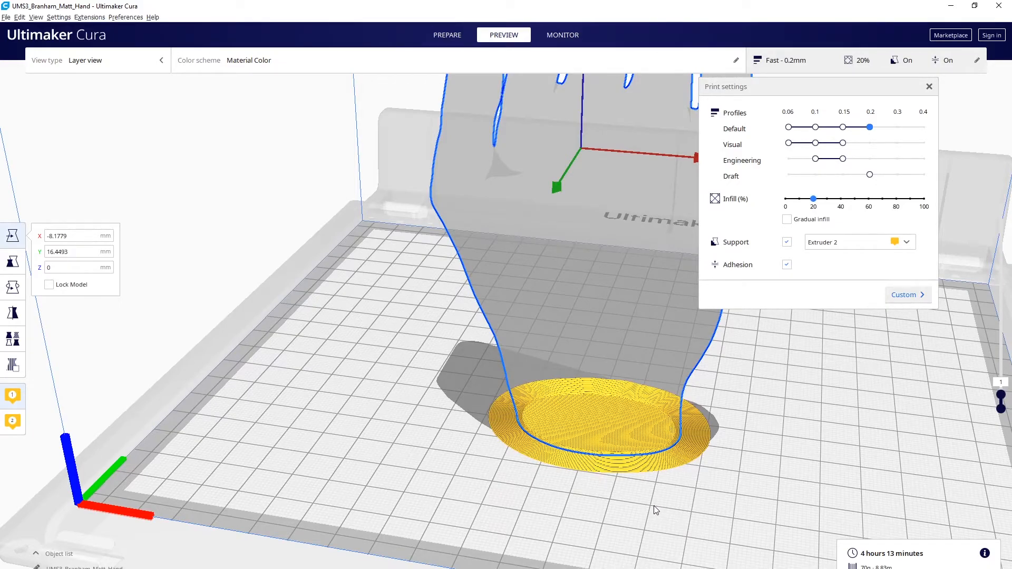
Raise the layer preview to layer 469 and disable build plate adhesion
{"action": "left_click_drag", "start_coordinate": [1003, 399], "coordinate": [994, 276]}
{"action": "middle_click_drag", "start_coordinate": [879, 358], "coordinate": [874, 439]}
{"action": "left_click", "coordinate": [786, 266]}
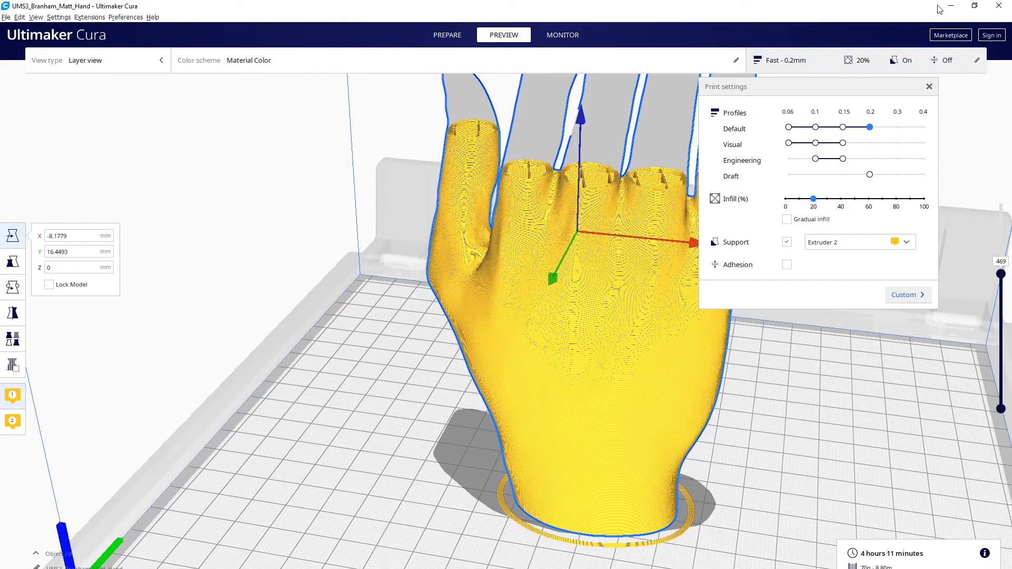
Review the custom print settings for extruder 1, collapse the Quality and Infill sections, and return to the recommended settings
{"action": "scroll", "coordinate": [632, 493], "scroll_direction": "up", "scroll_amount": 6}
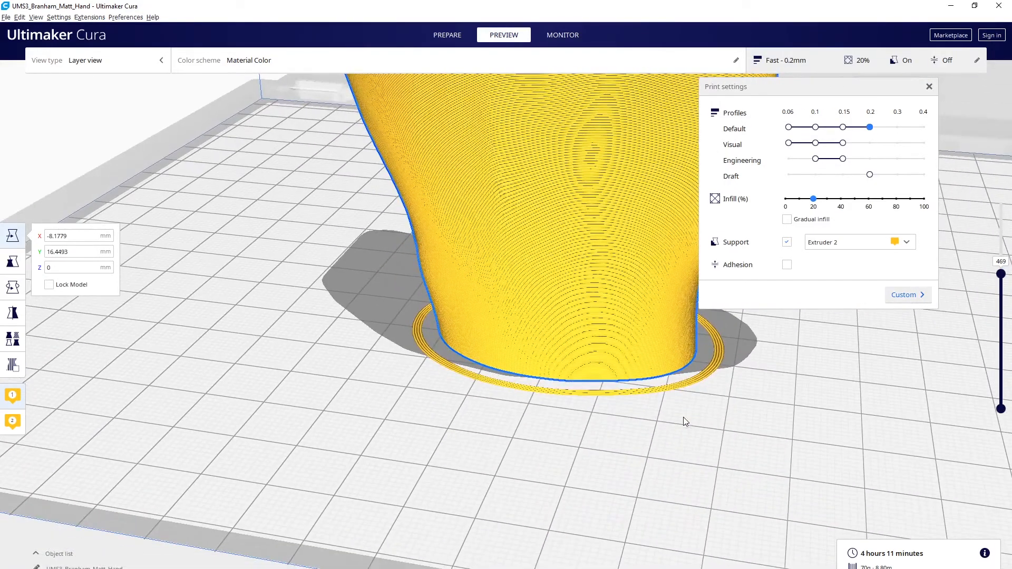
{"action": "middle_click_drag", "start_coordinate": [683, 416], "coordinate": [680, 476]}
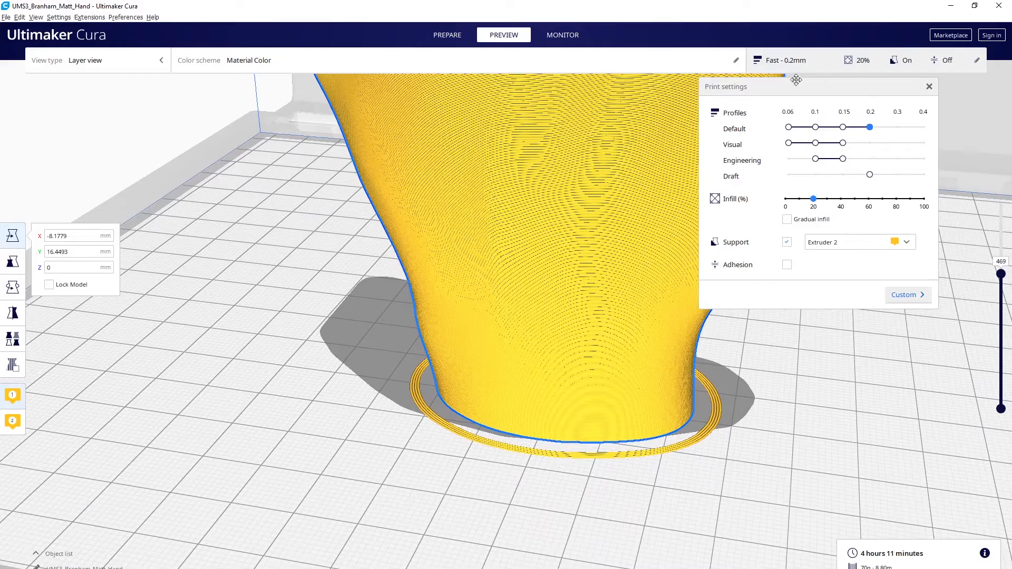
{"action": "left_click", "coordinate": [917, 303]}
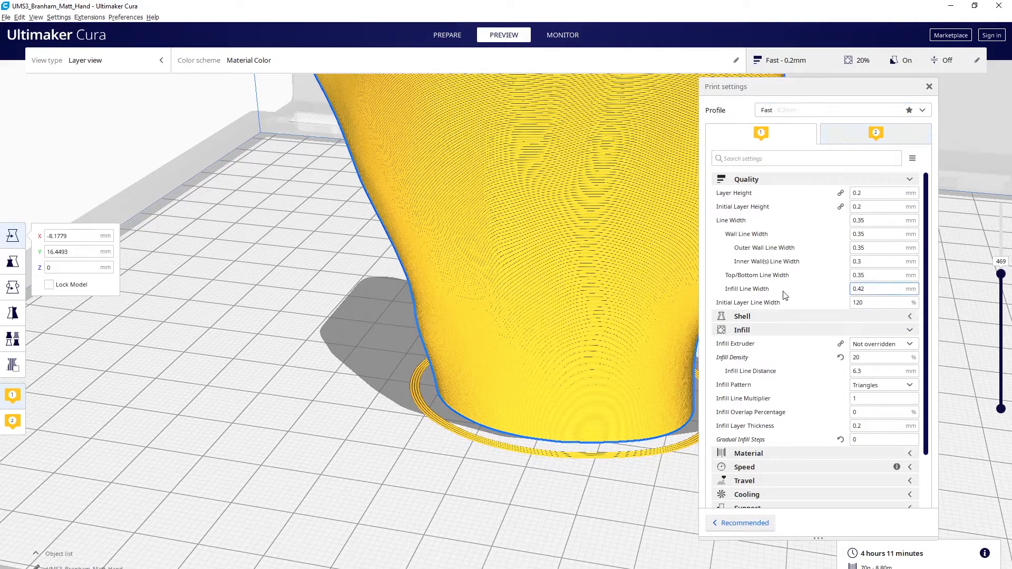
{"action": "left_click", "coordinate": [910, 181]}
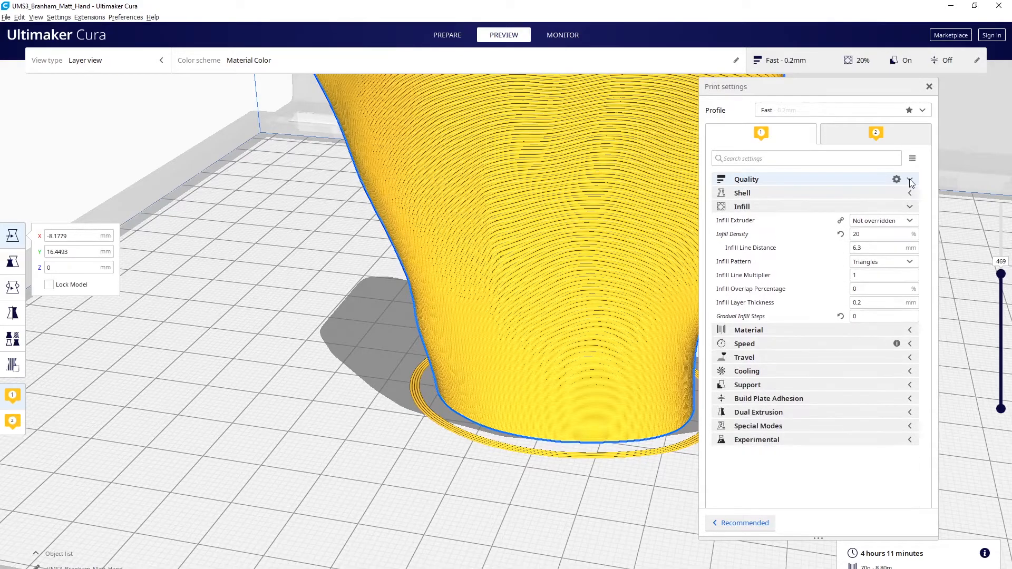
{"action": "left_click", "coordinate": [912, 208]}
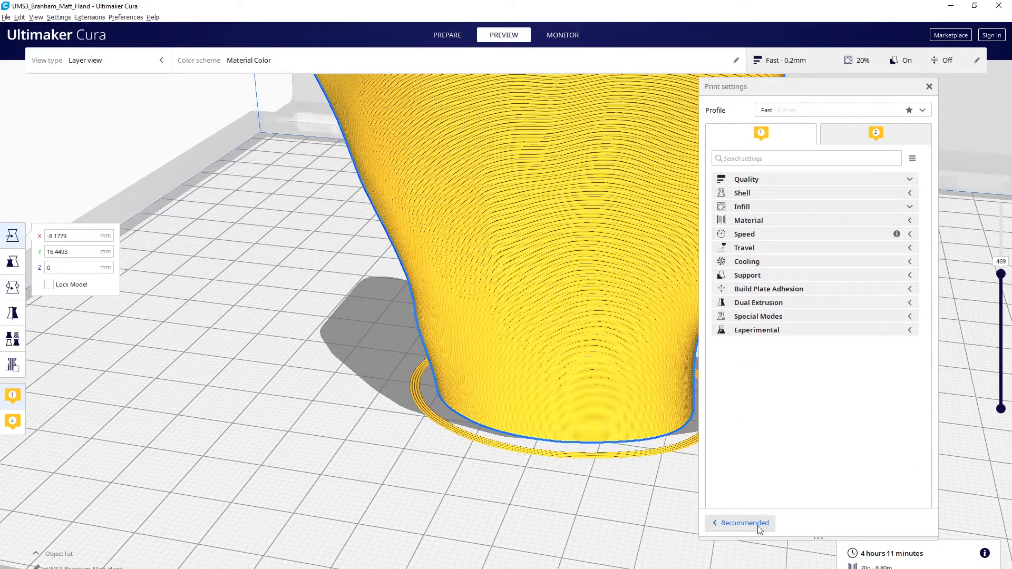
{"action": "left_click", "coordinate": [743, 524]}
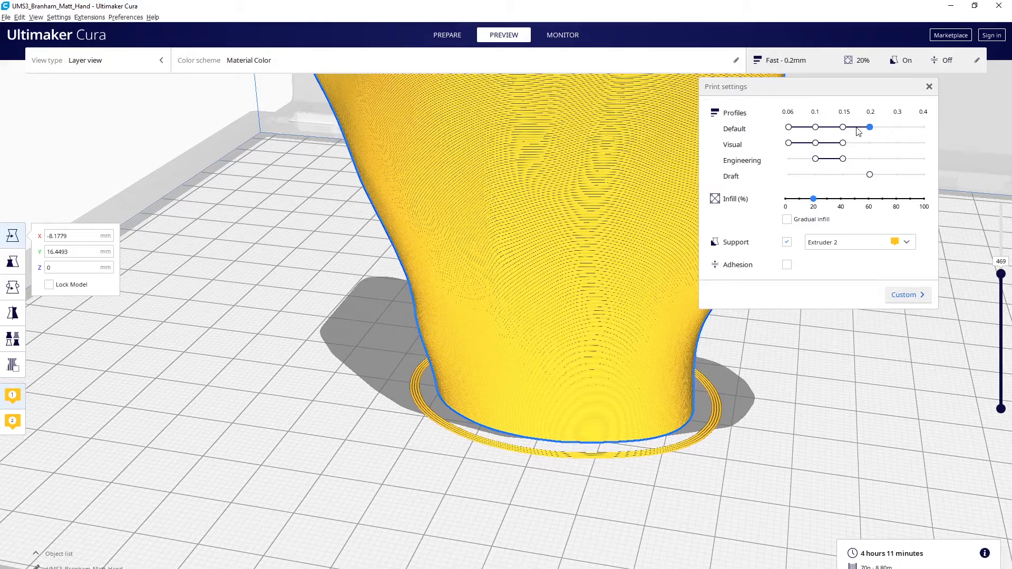
Try the Default profile at 0.06 mm and 0.2 mm layer heights, and settle on 0.1 mm
{"action": "left_click_drag", "start_coordinate": [871, 129], "coordinate": [789, 128]}
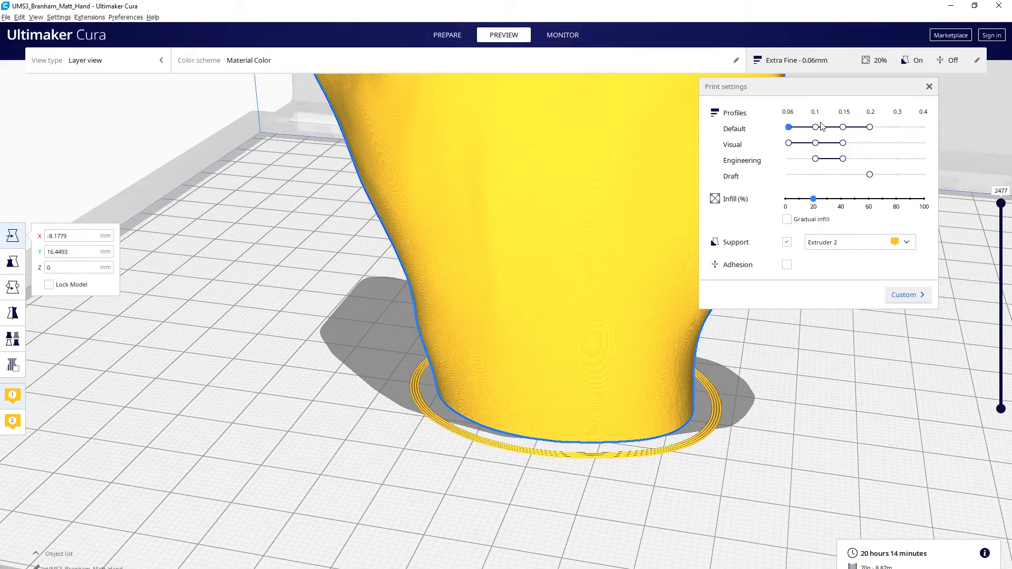
{"action": "left_click", "coordinate": [869, 127]}
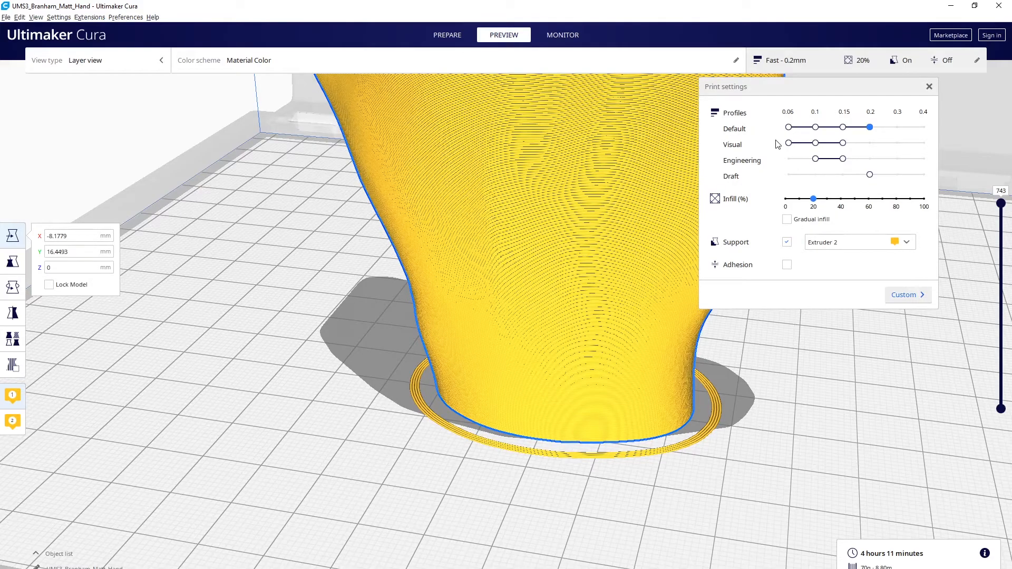
{"action": "left_click", "coordinate": [816, 128]}
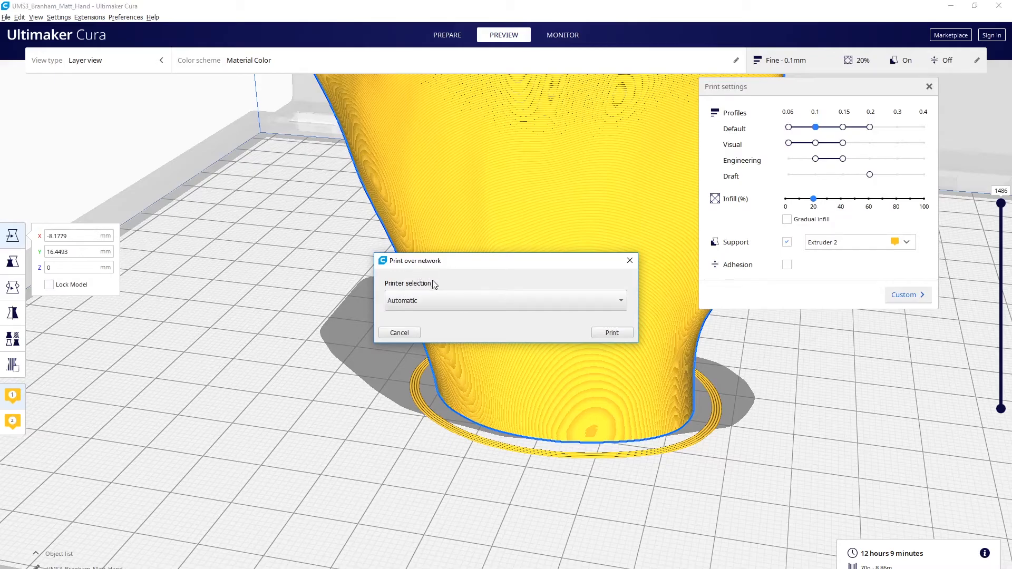
Check the available network printers, keep the printer selection on Automatic, and send the hand to print
{"action": "left_click", "coordinate": [433, 304]}
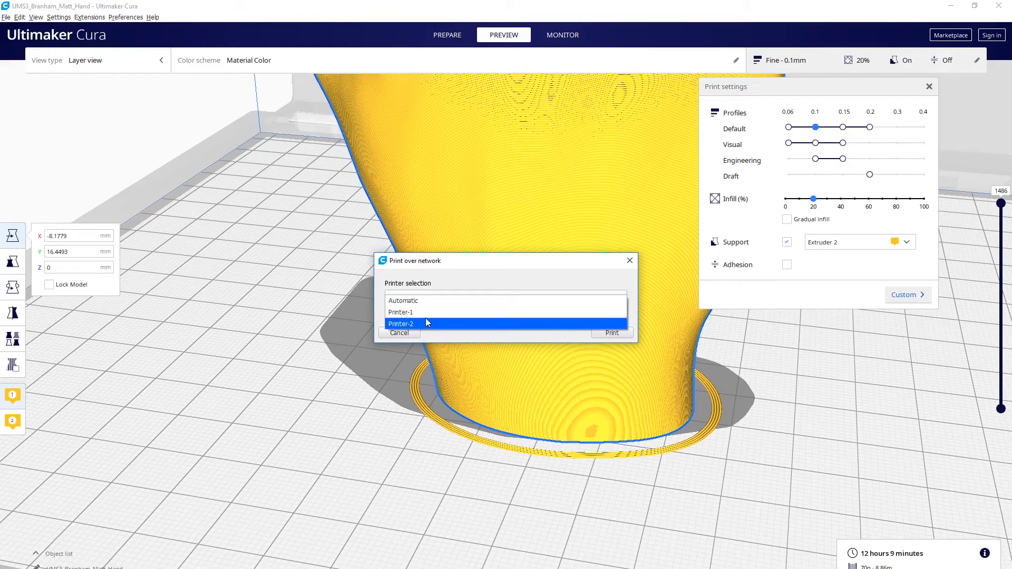
{"action": "left_click", "coordinate": [435, 303]}
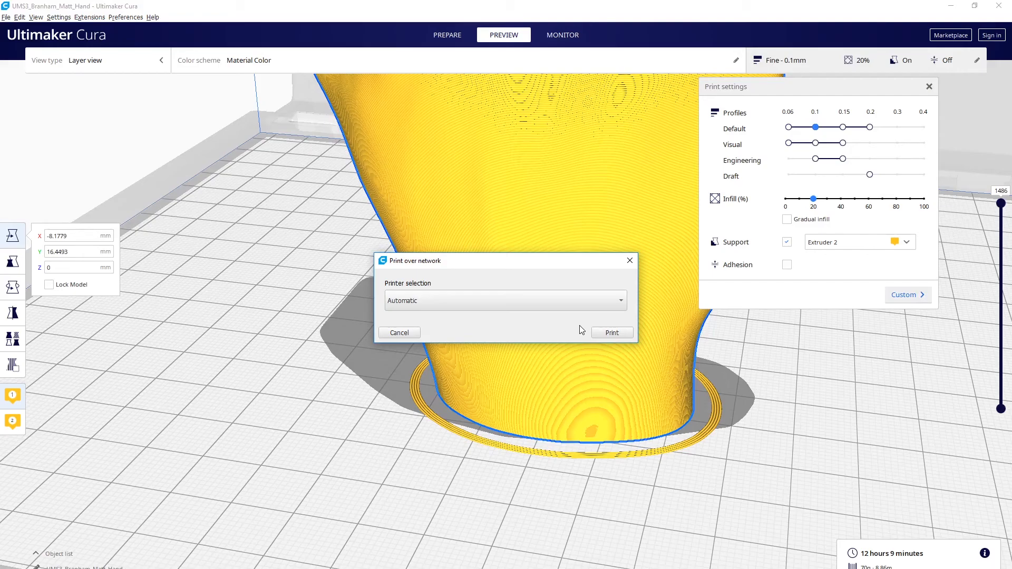
{"action": "left_click", "coordinate": [621, 332]}
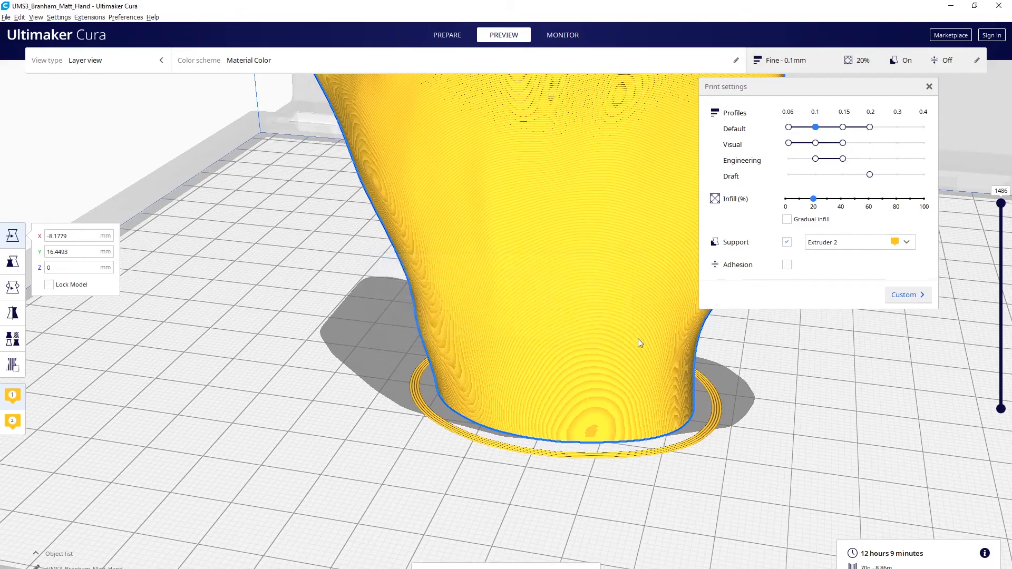